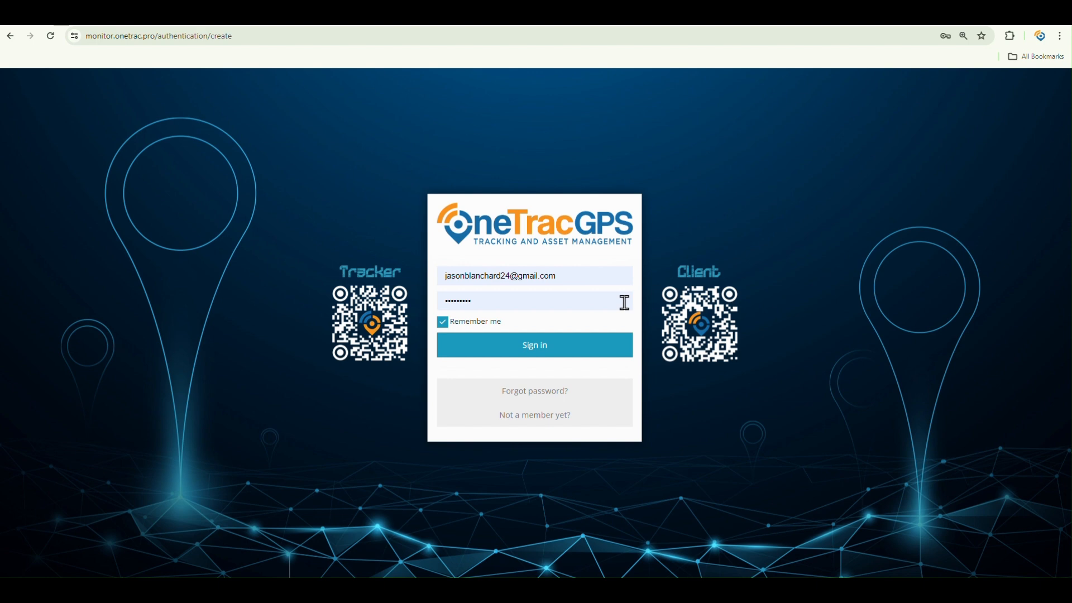
# Step: Sign in to the OneTracGPS tracking account with the filled-in credentials
pyautogui.click(553, 358)
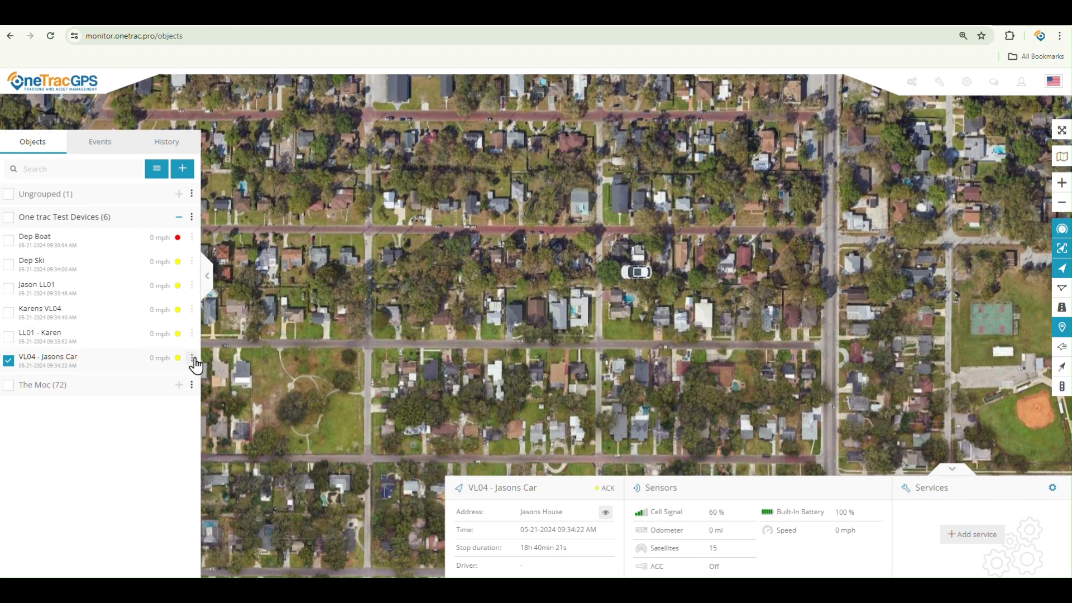
# Step: Open the Edit dialog for VL04 - Jasons Car on its Sensors list
pyautogui.click(194, 363)
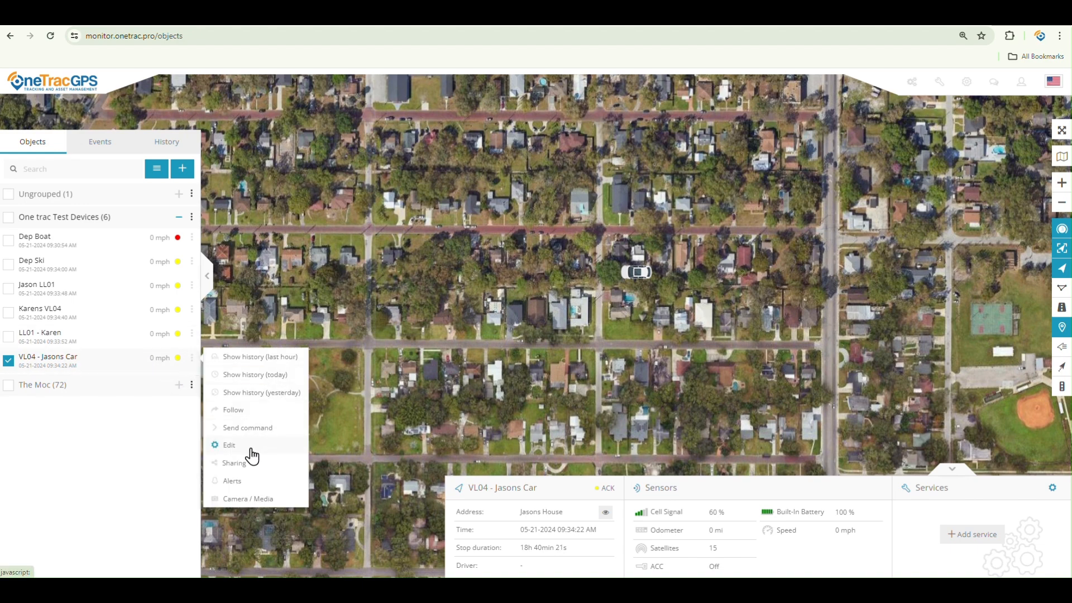
pyautogui.click(251, 450)
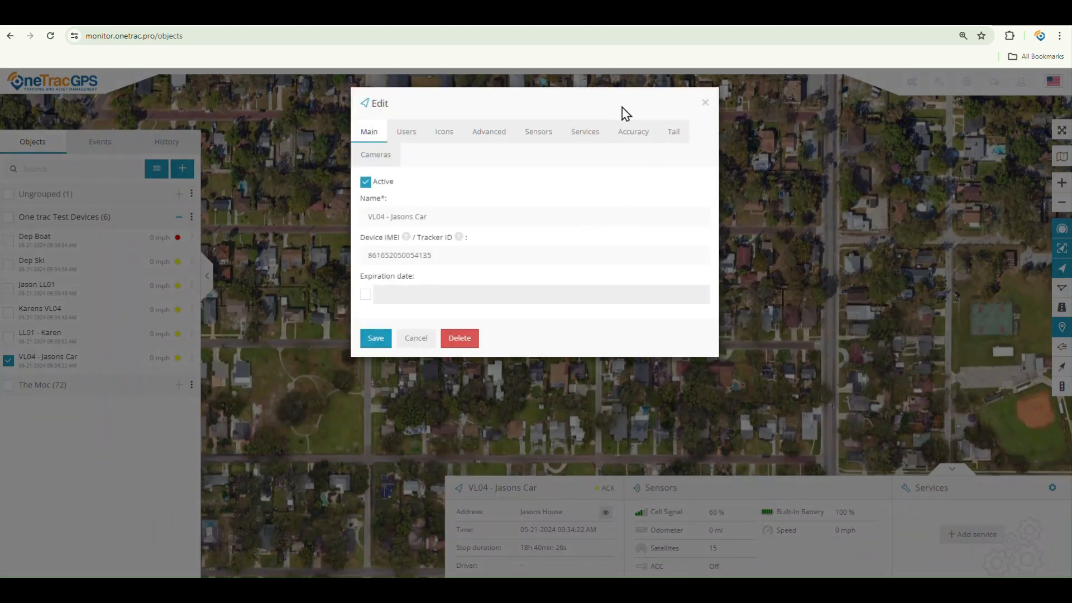
pyautogui.click(540, 141)
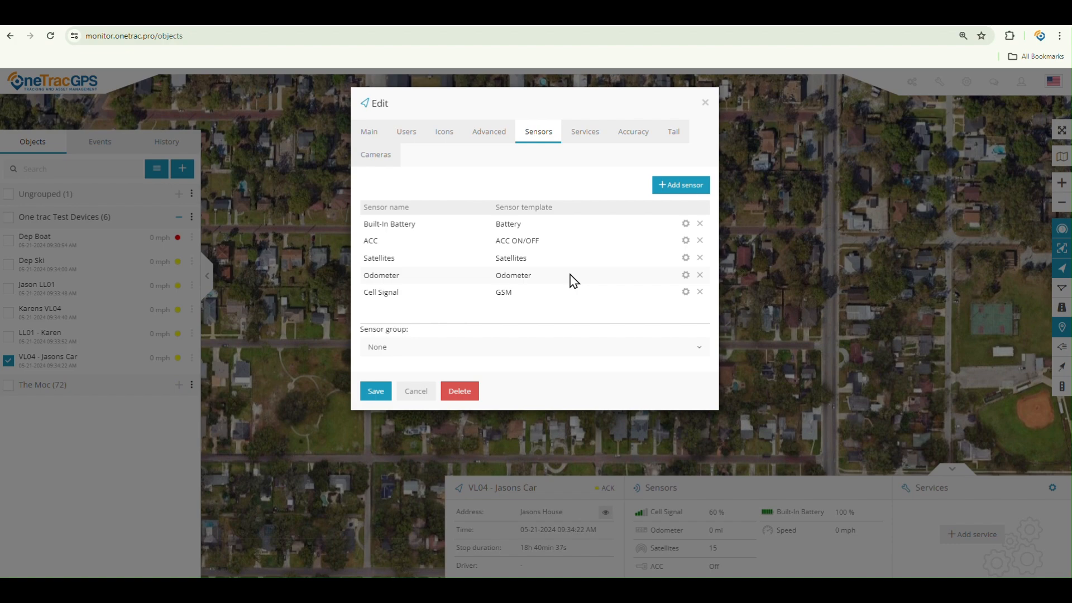
# Step: Save the Odometer sensor as a virtual odometer with value 1657, added to history
pyautogui.click(686, 275)
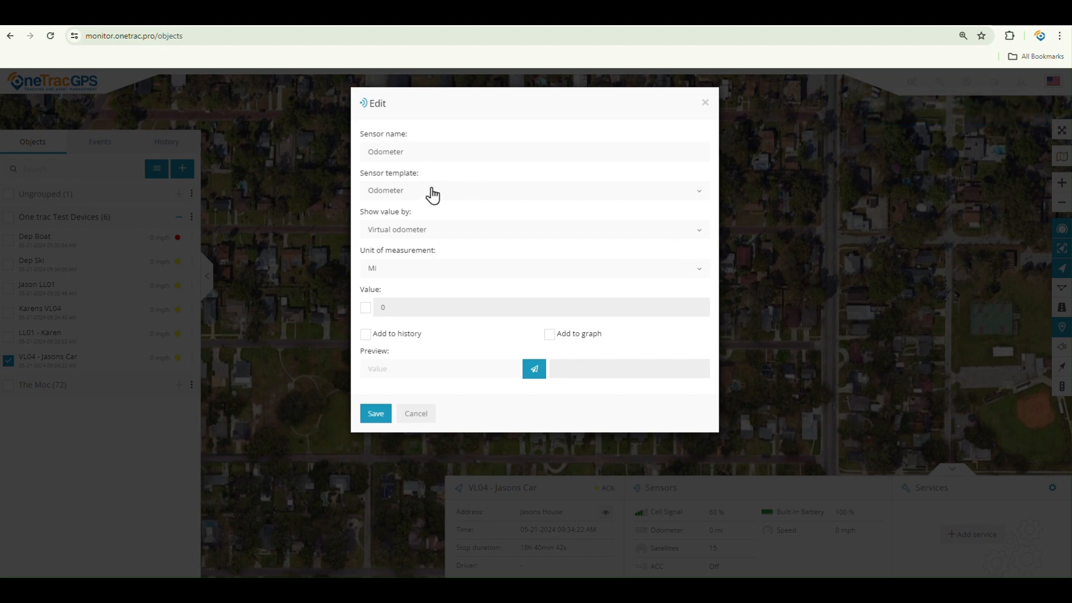
pyautogui.click(447, 231)
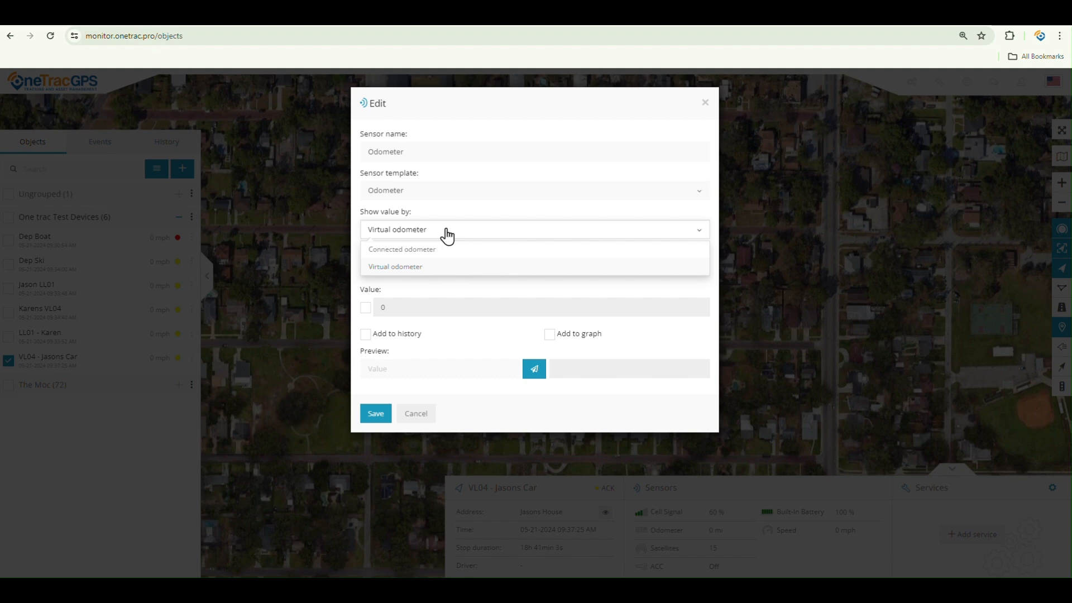
pyautogui.click(447, 236)
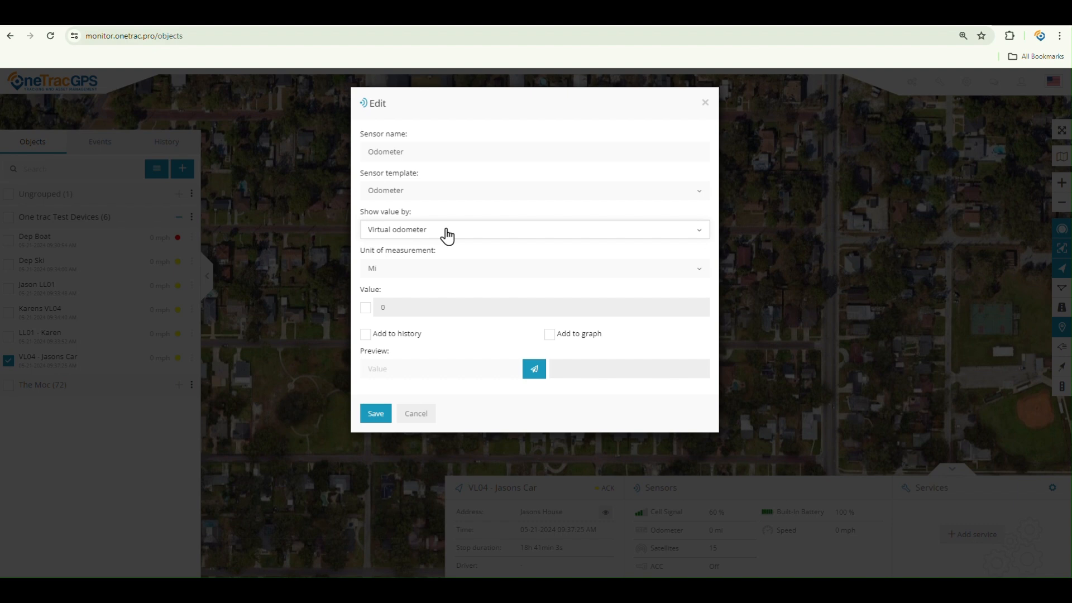
pyautogui.click(366, 307)
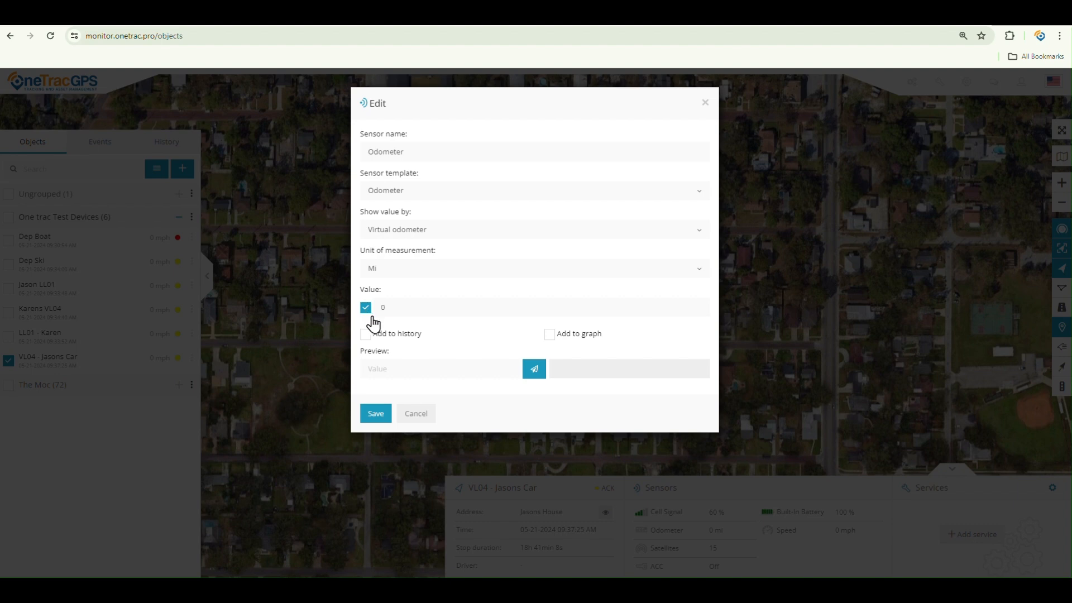
pyautogui.doubleClick(375, 307)
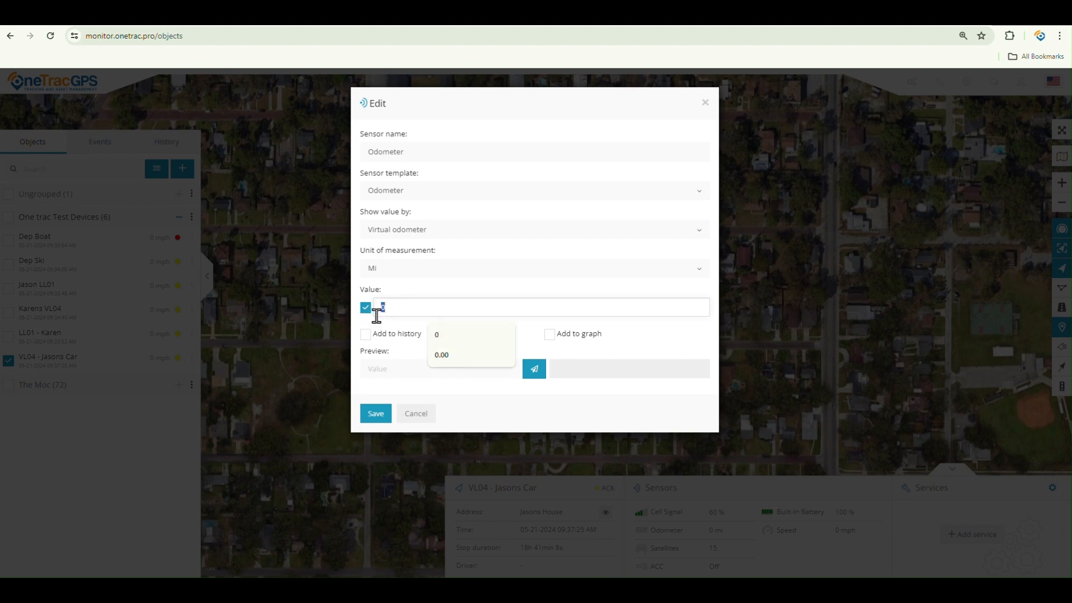
pyautogui.write('1657')
pyautogui.click(366, 335)
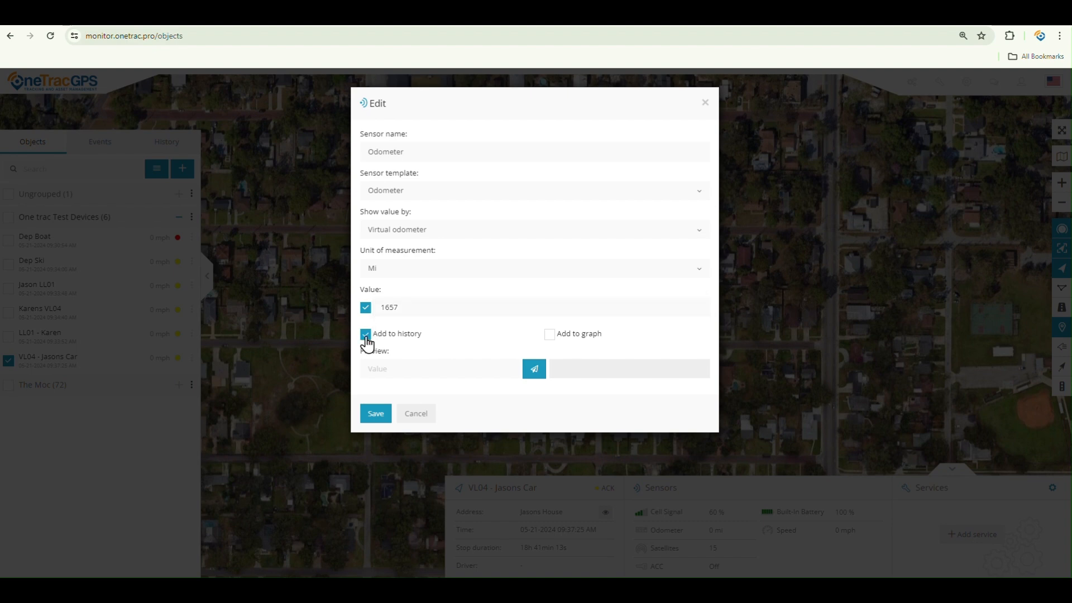
pyautogui.click(375, 413)
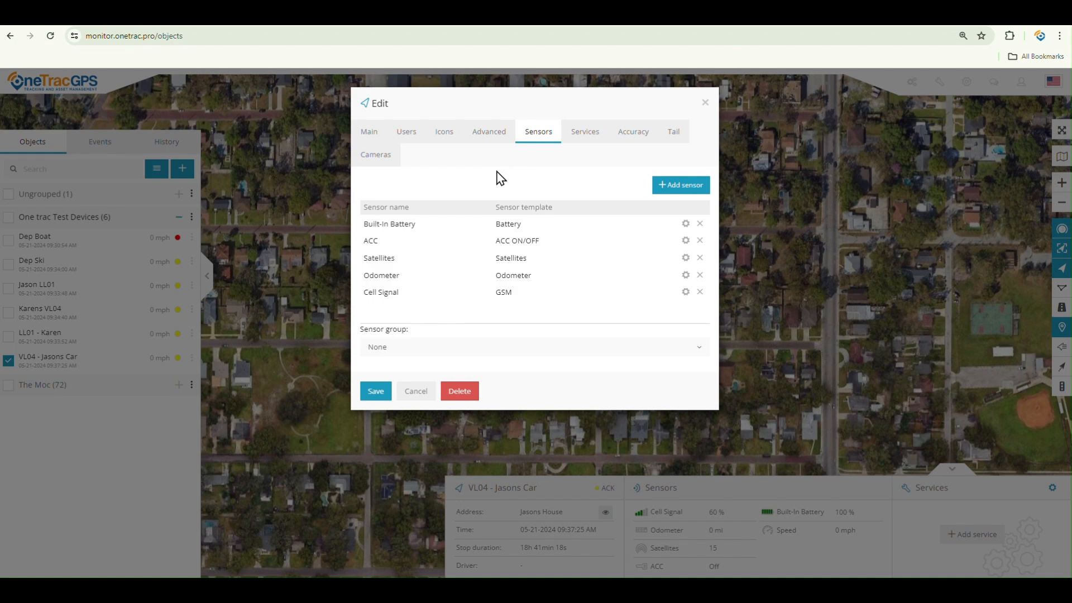
# Step: Save VL04's settings so its odometer reads 1657 mi, then open its service reminders
pyautogui.click(376, 393)
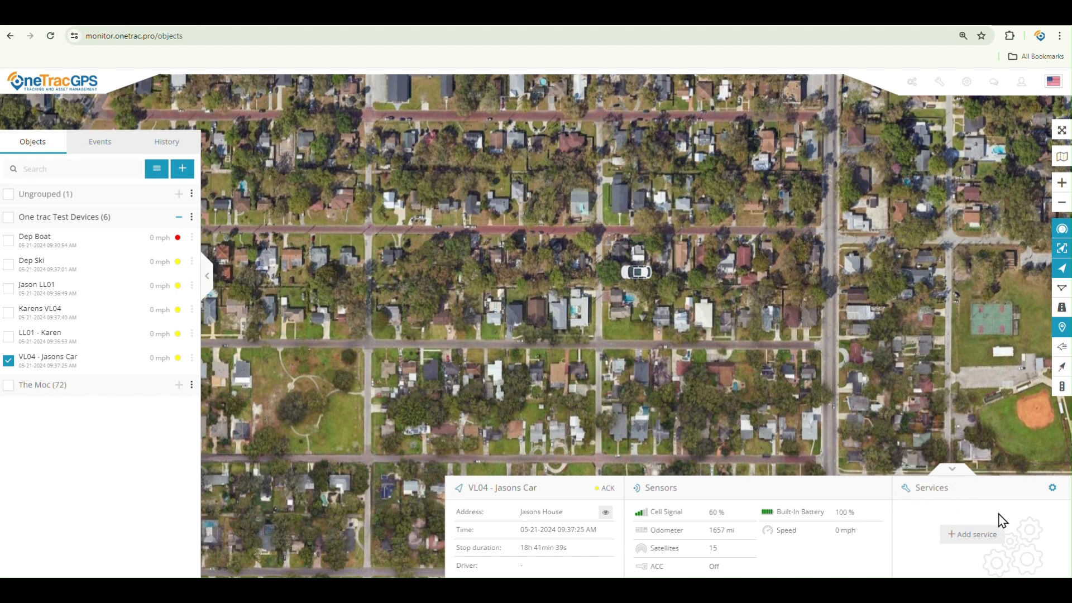
pyautogui.click(1053, 488)
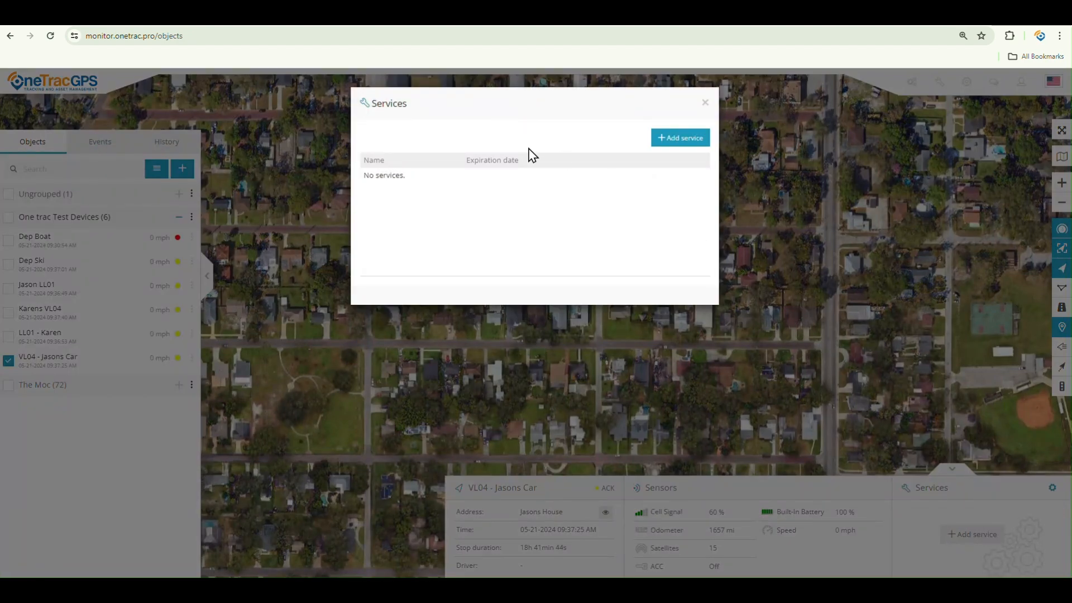
# Step: Add a new service named 'Jasons Oil Change' with an interval of 5000
pyautogui.click(686, 142)
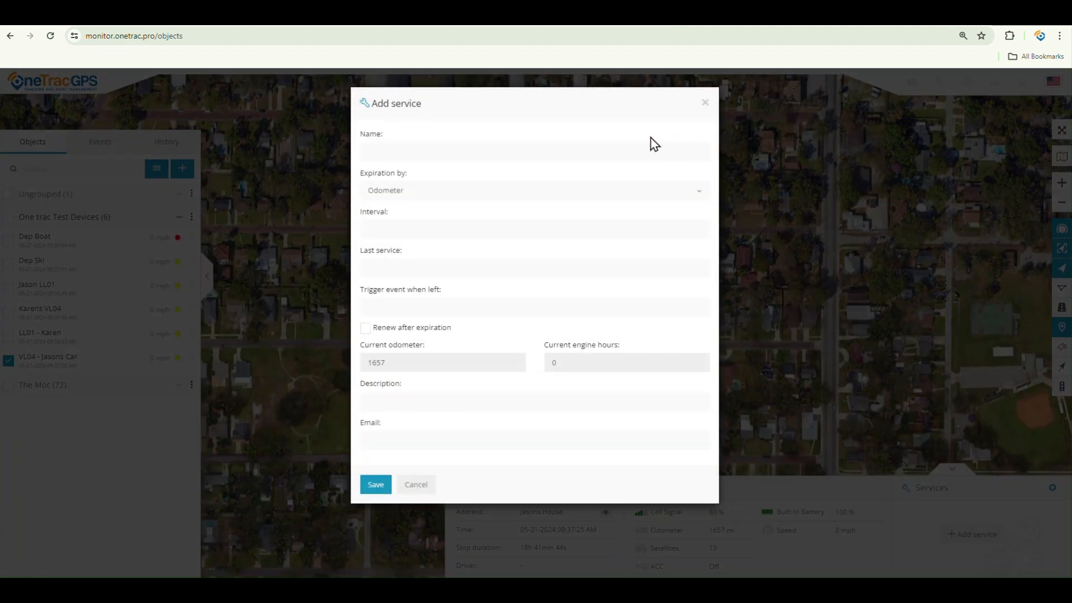
pyautogui.click(424, 151)
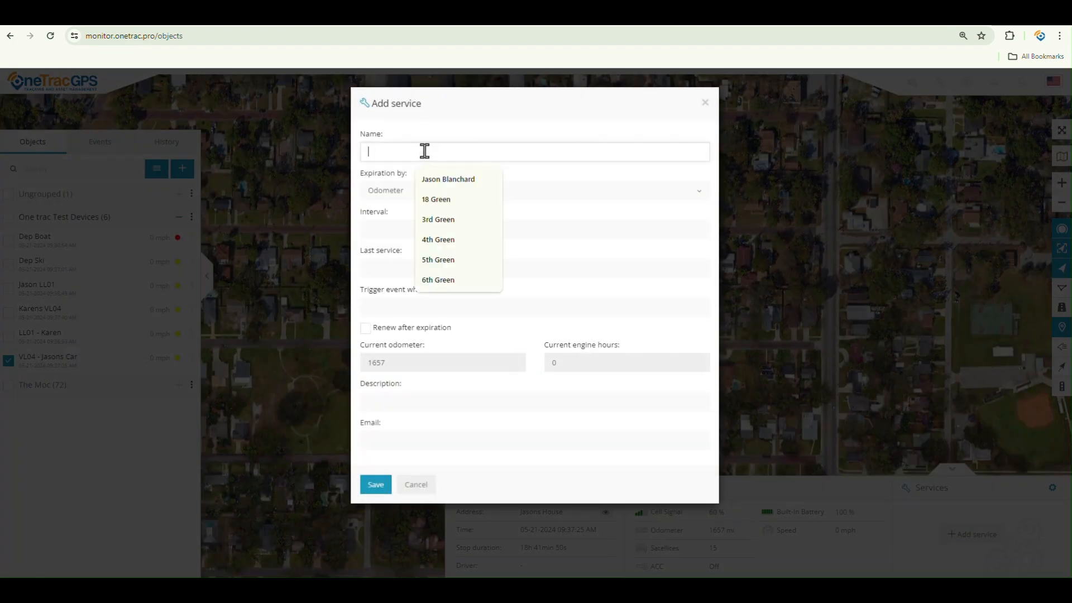
pyautogui.write('Jason')
pyautogui.press('BackSpace')
pyautogui.write('s')
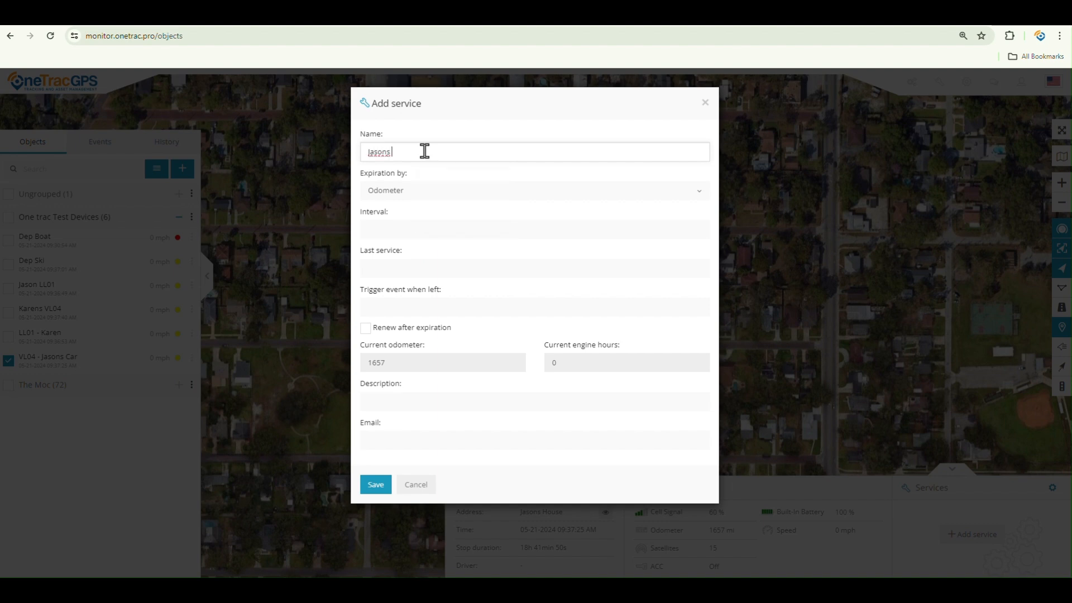
pyautogui.write(' Oil Change')
pyautogui.click(410, 227)
pyautogui.write('5000')
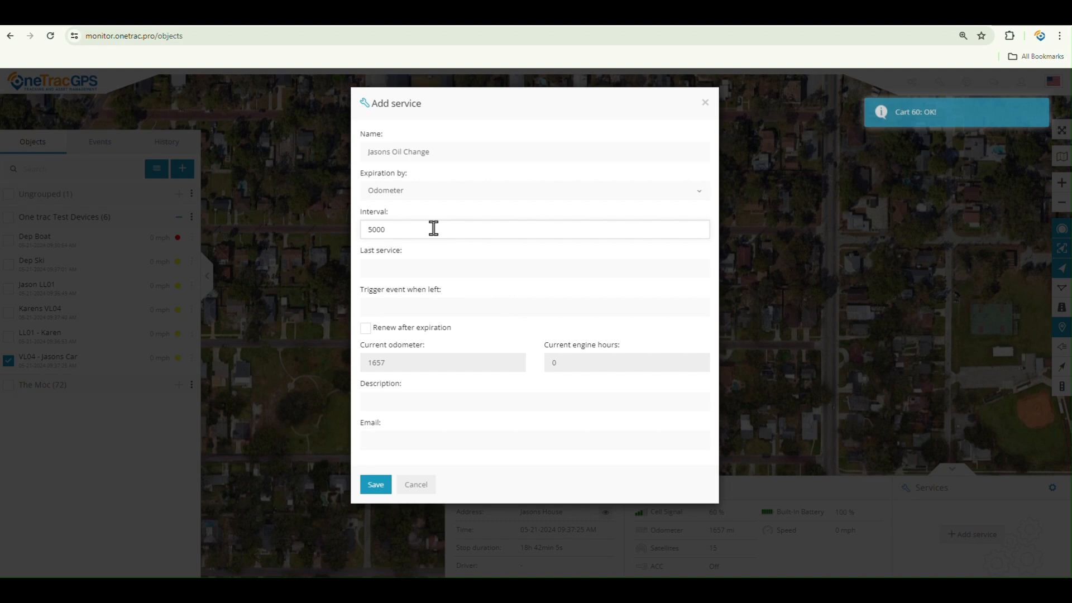
pyautogui.click(409, 268)
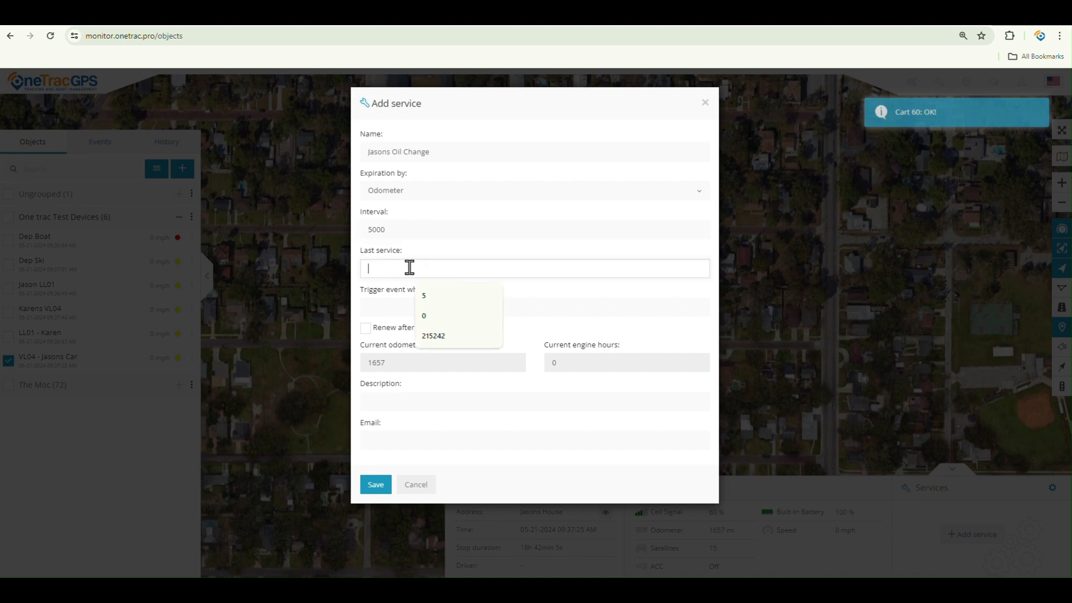
# Step: Set last service to 0, trigger at 100 left, and renew after expiration
pyautogui.write('0')
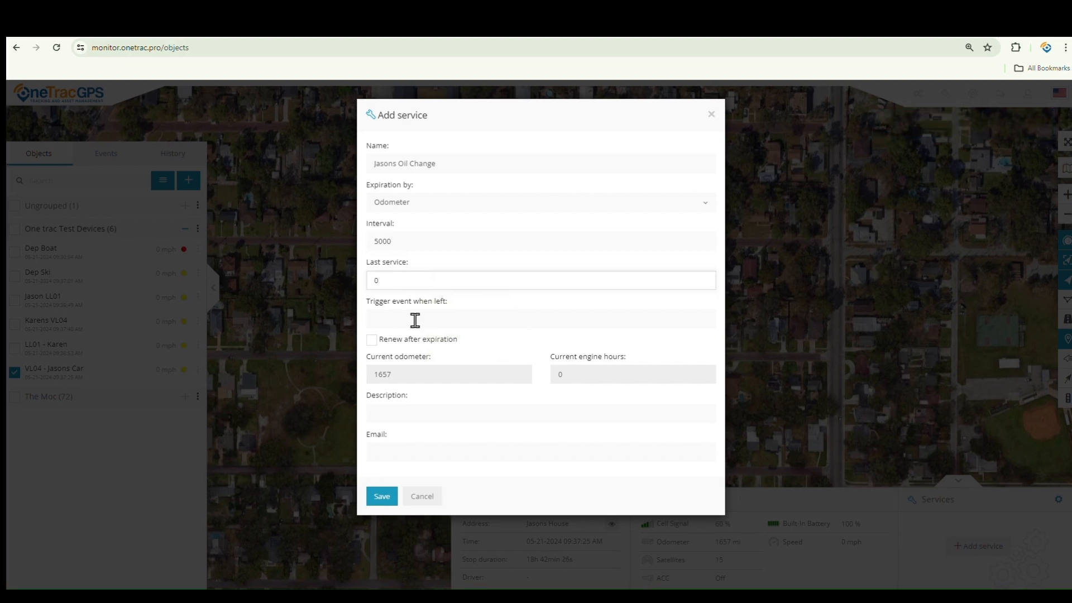
pyautogui.click(414, 320)
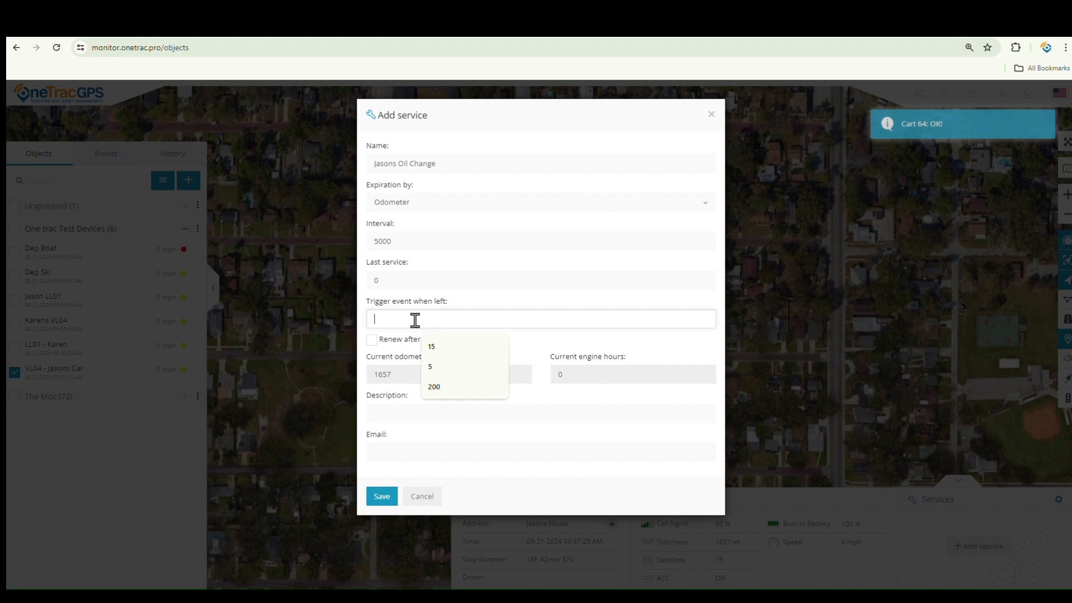
pyautogui.write('100')
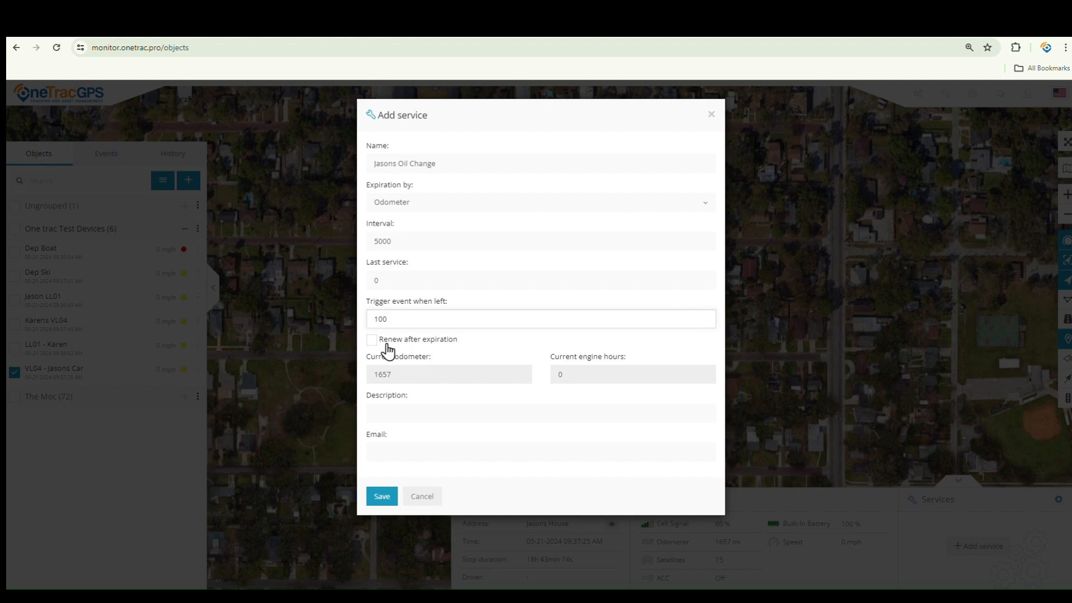
pyautogui.click(371, 340)
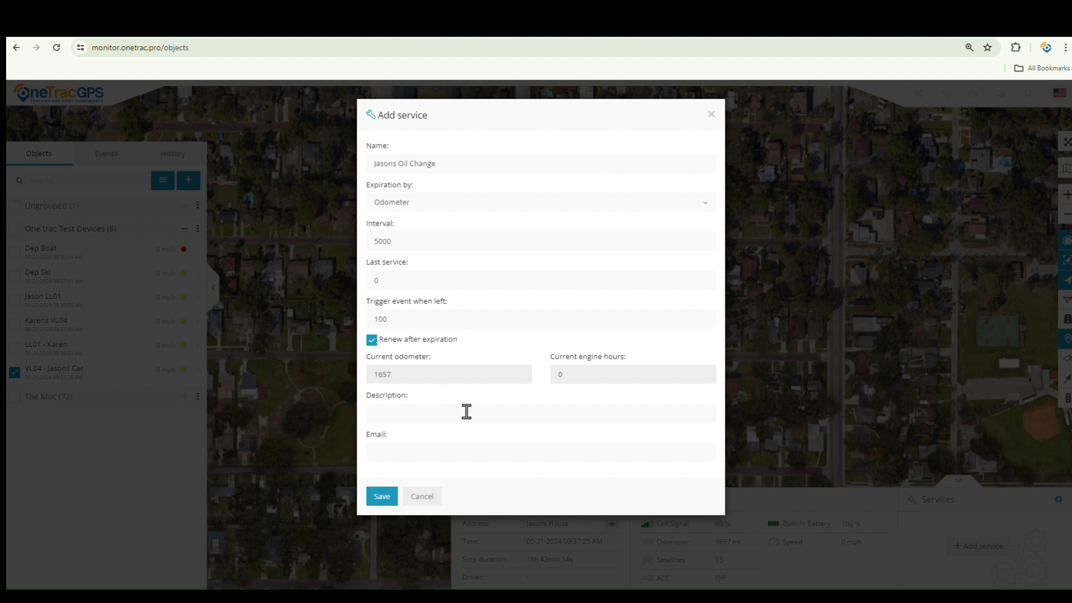
# Step: Add the description 'Get your oil changed' and enter the notification e-mail address
pyautogui.click(440, 414)
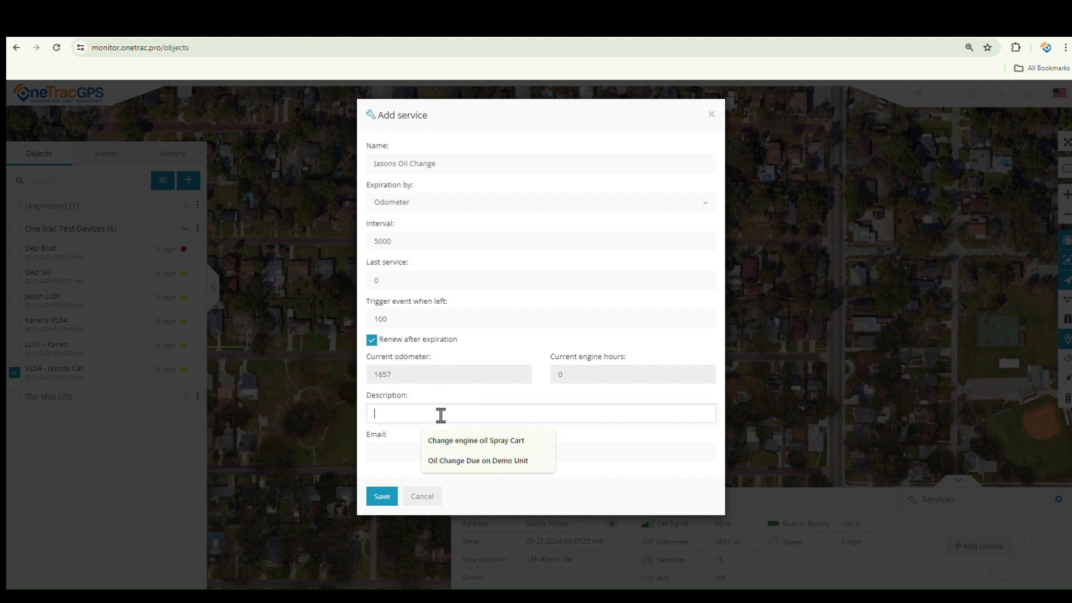
pyautogui.write('Get your ')
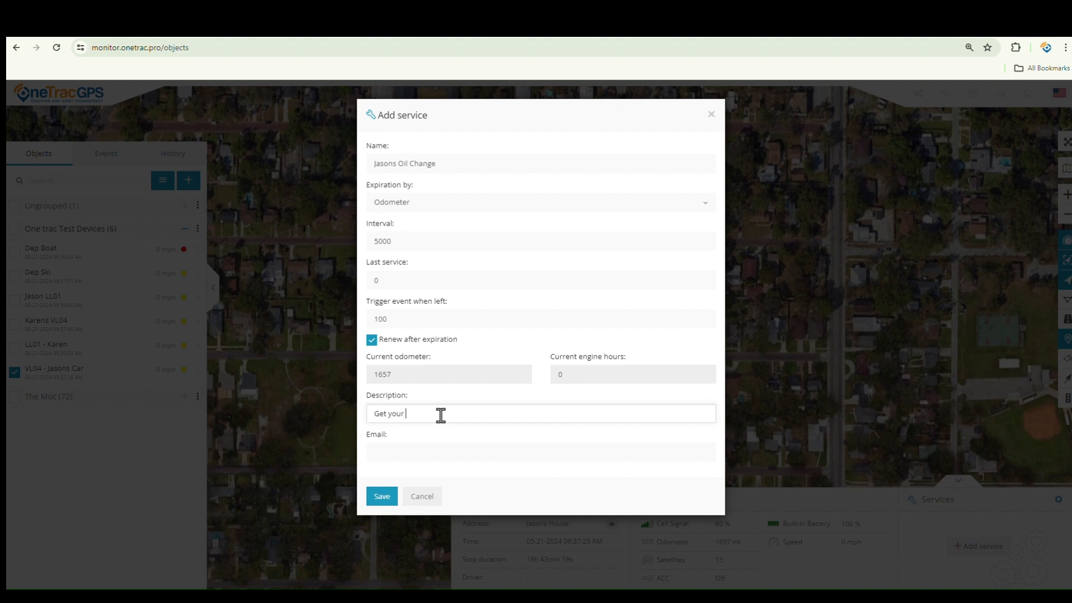
pyautogui.write('oil changed')
pyautogui.click(430, 454)
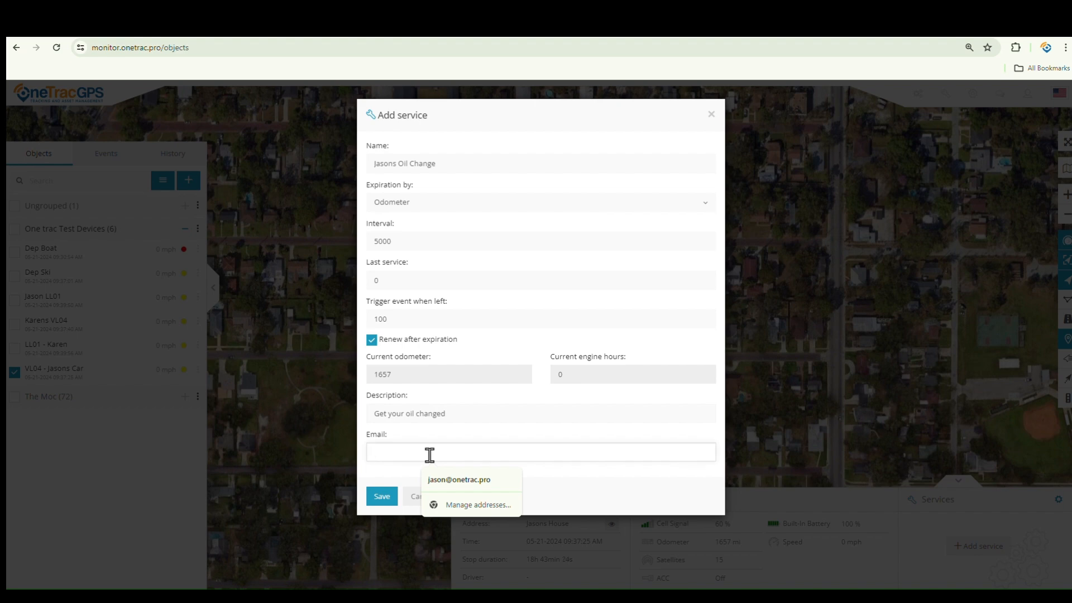
# Step: Save the Jasons Oil Change service and close the Services list to return to the map
pyautogui.click(390, 504)
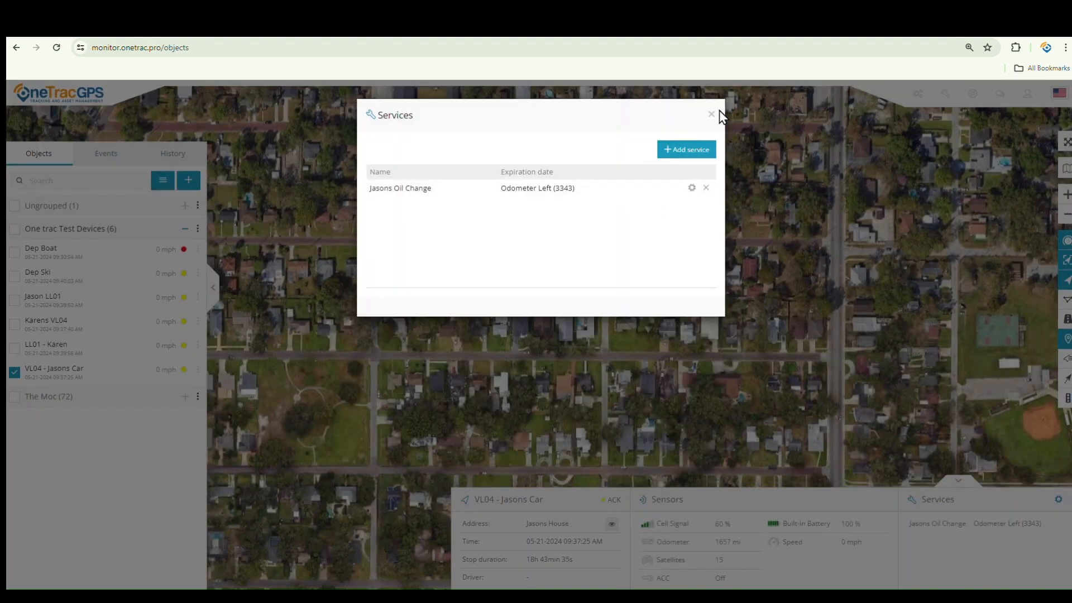
pyautogui.click(712, 116)
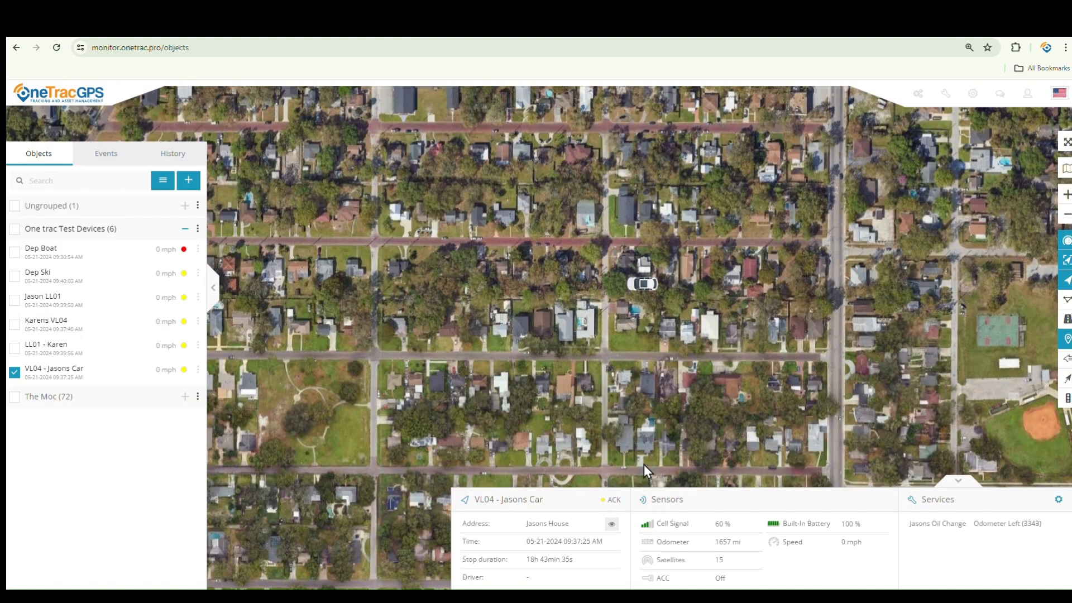